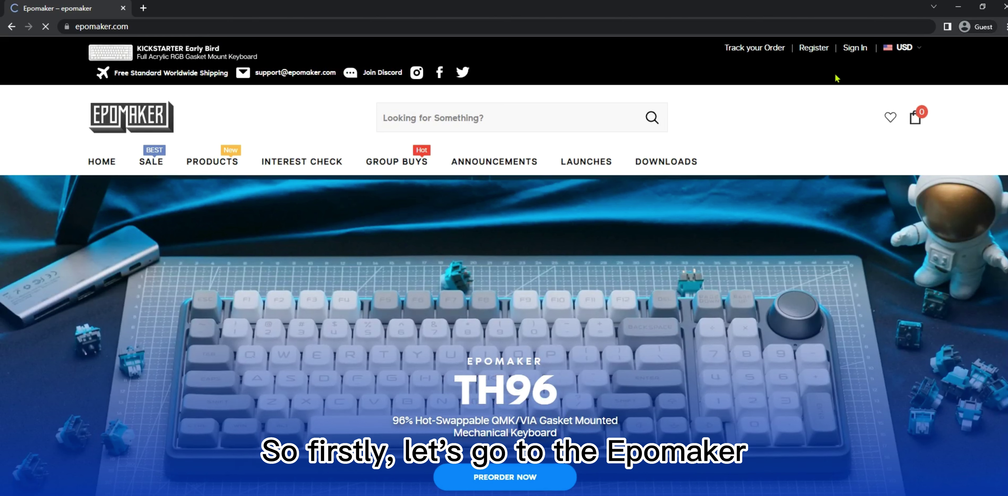
Register a new store account with a test first and last name, an e-mail address and a password.
left_click(813, 53)
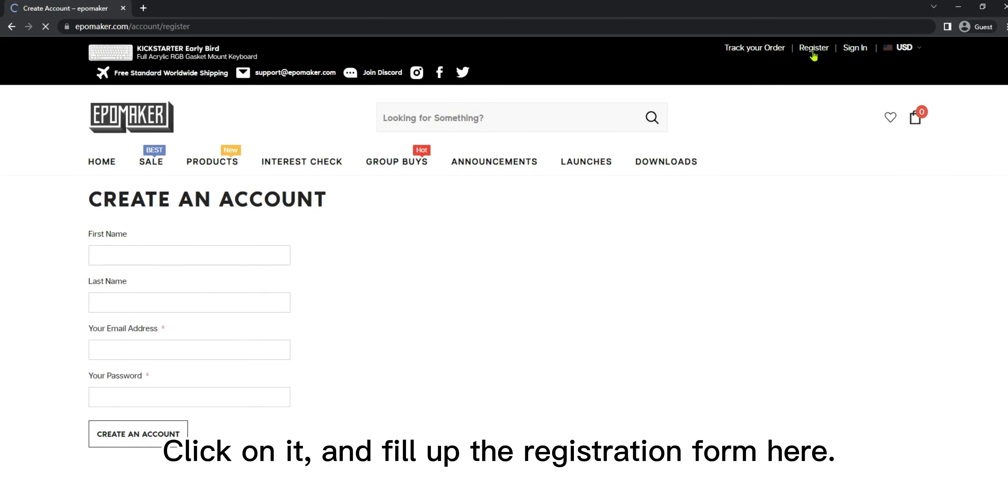
left_click(223, 255)
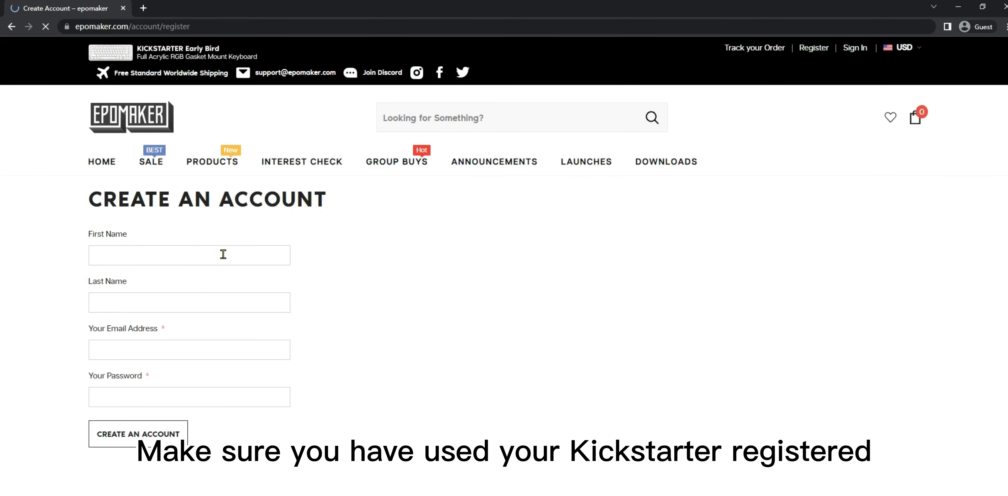
type("Te")
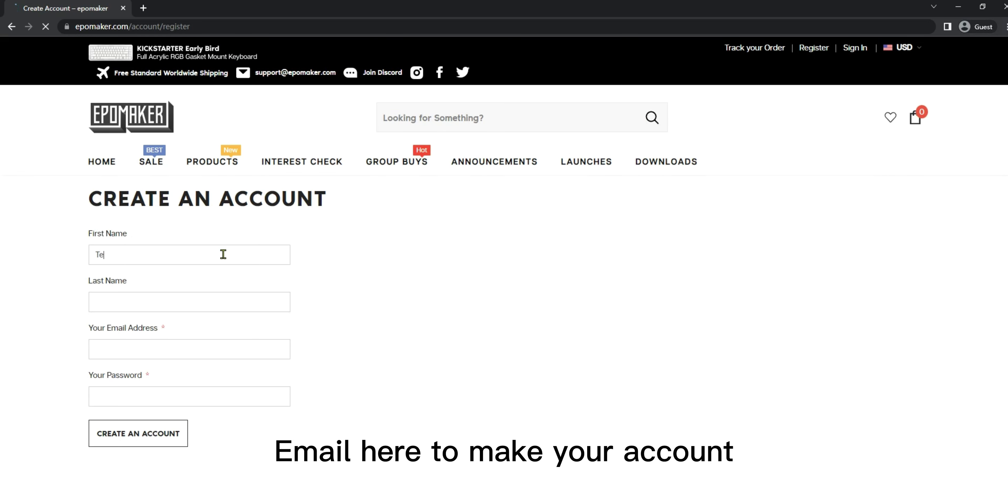
type("st")
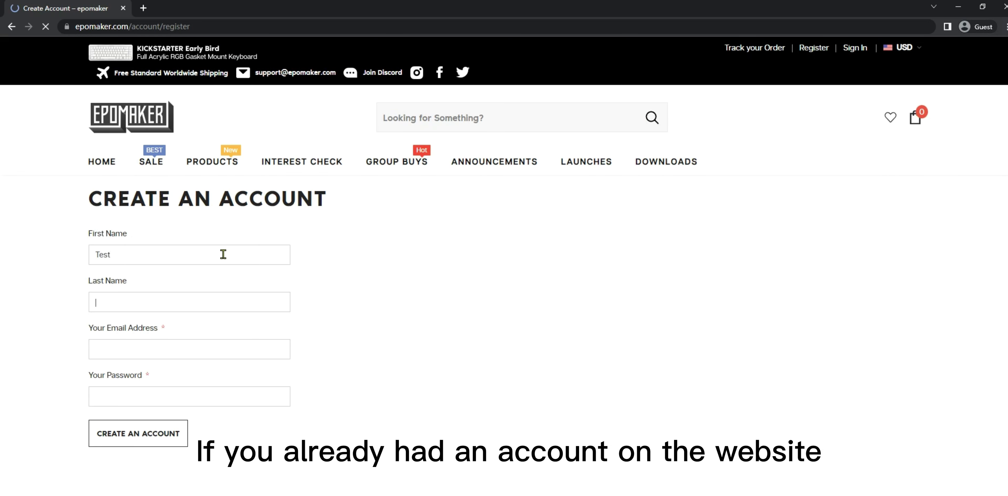
type("Epomaker")
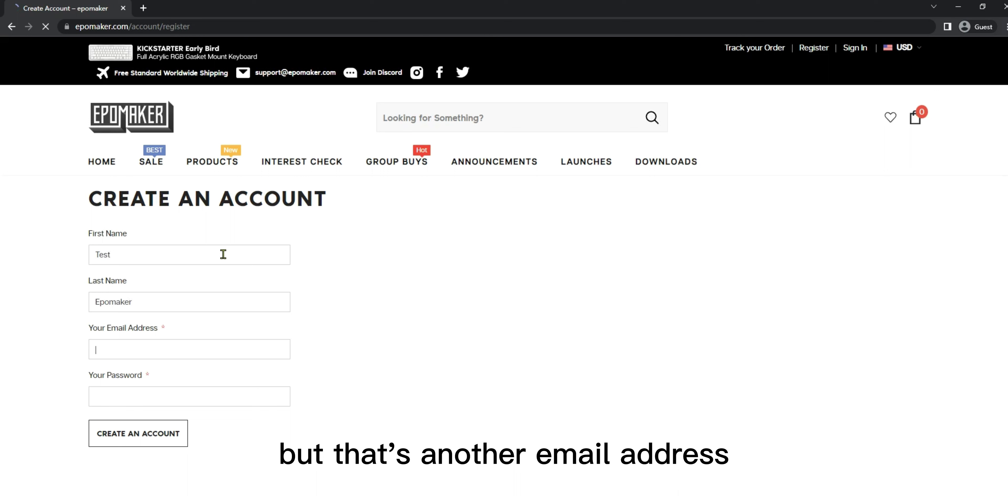
key("Tab")
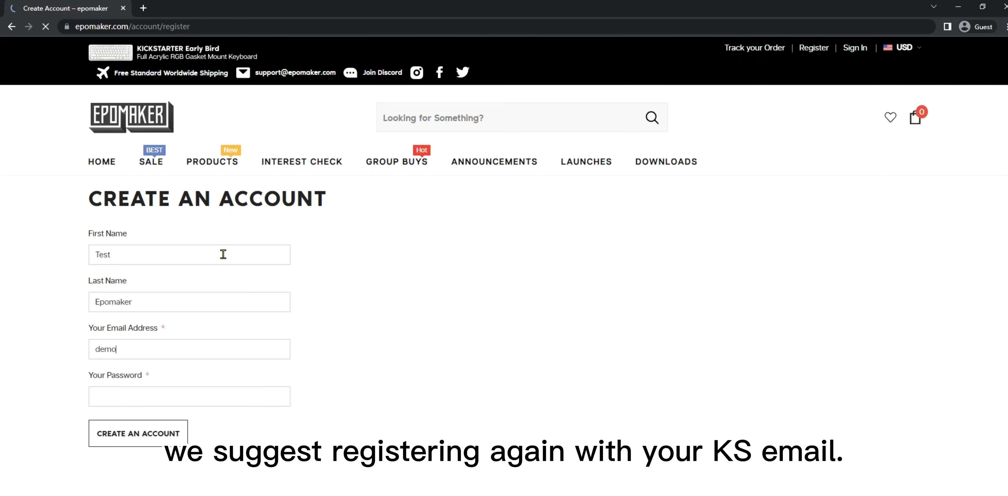
type(".com")
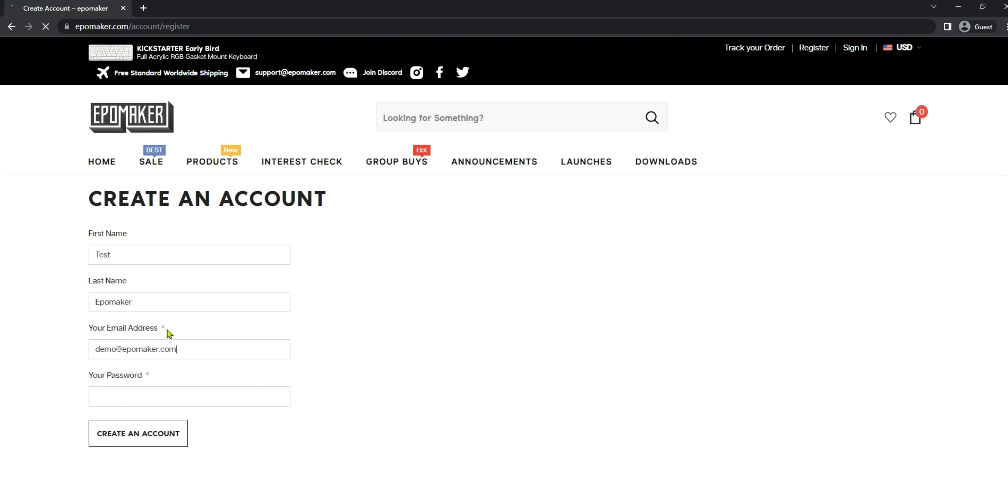
triple_click(91, 333)
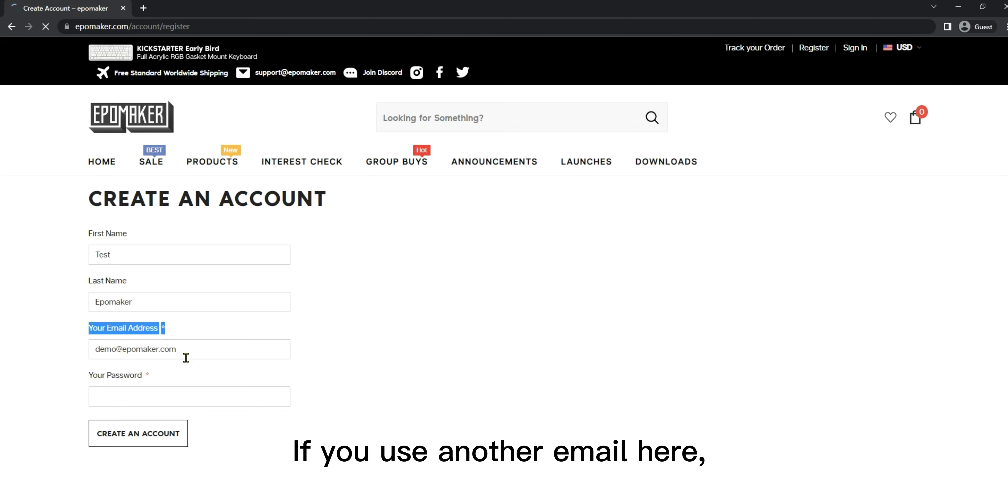
left_click(176, 394)
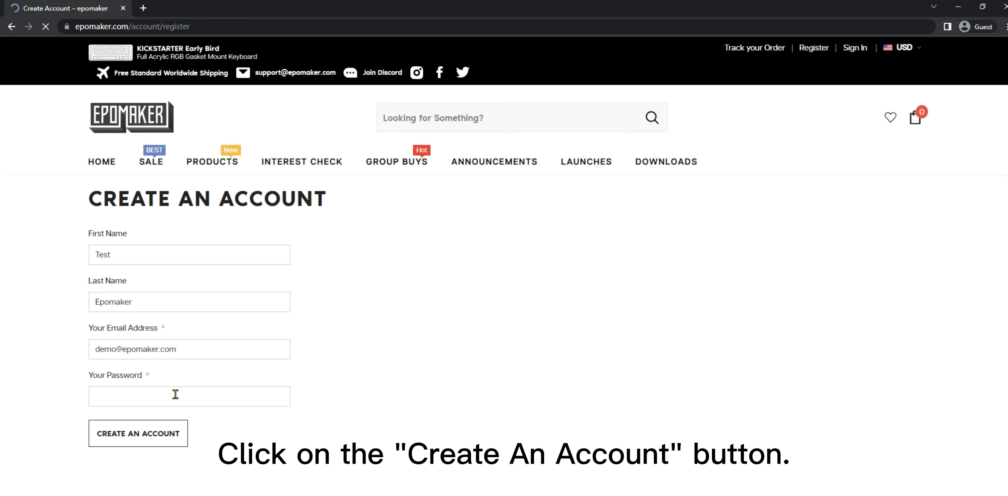
type("*****")
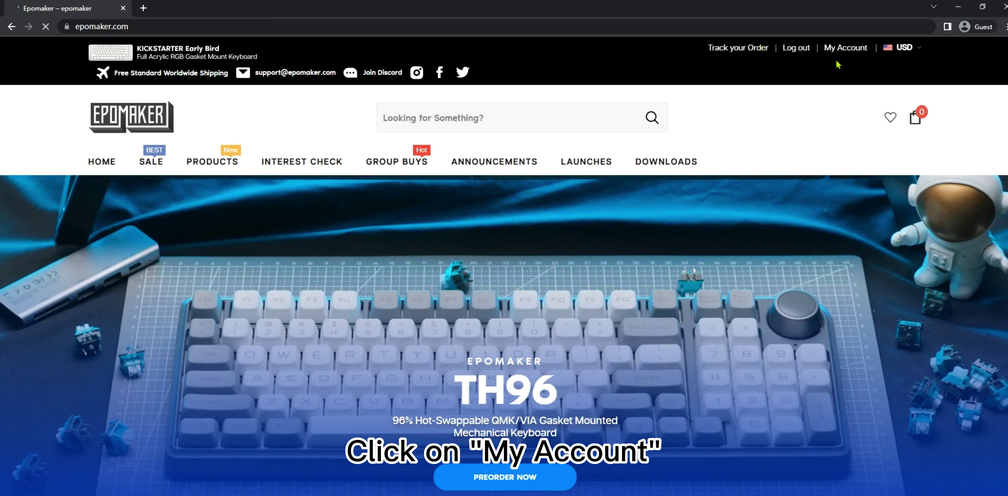
Check the My Account overview, then open the TH96 pre-order page from the homepage banner.
left_click(840, 52)
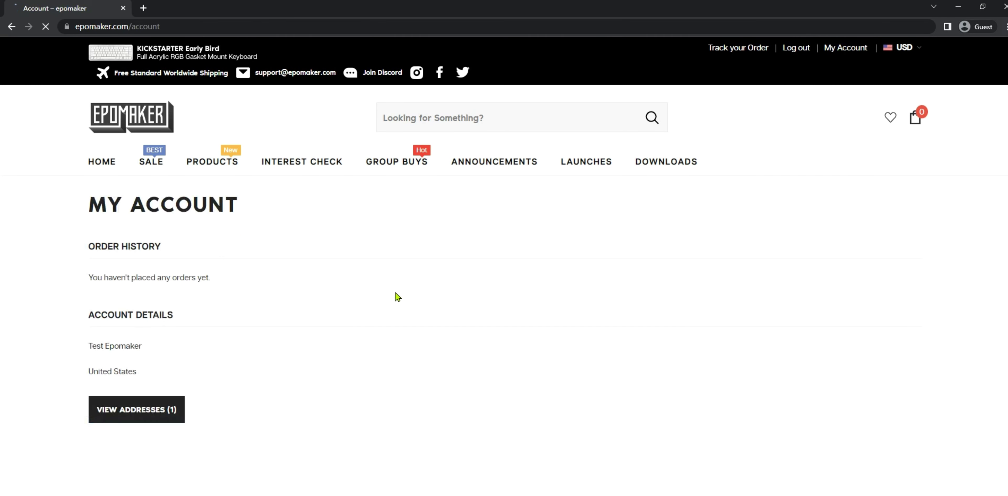
key("alt+Left")
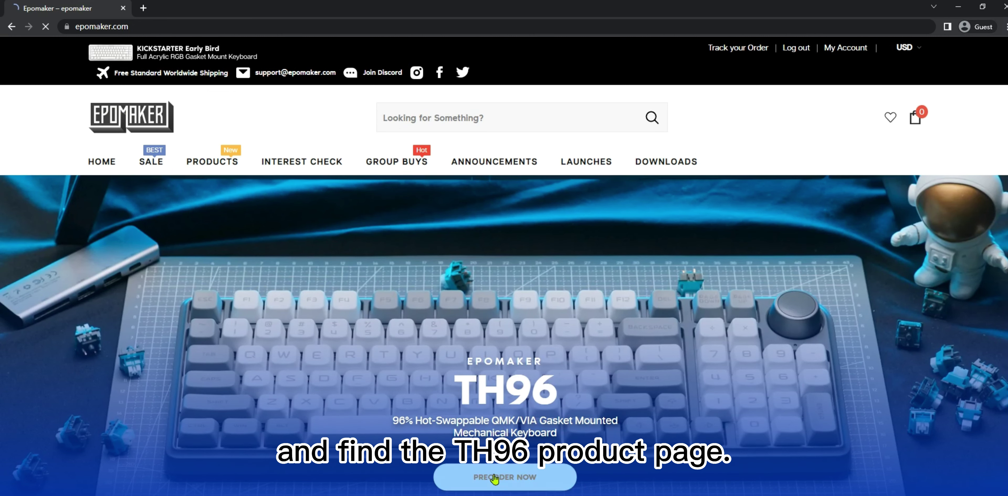
left_click(496, 478)
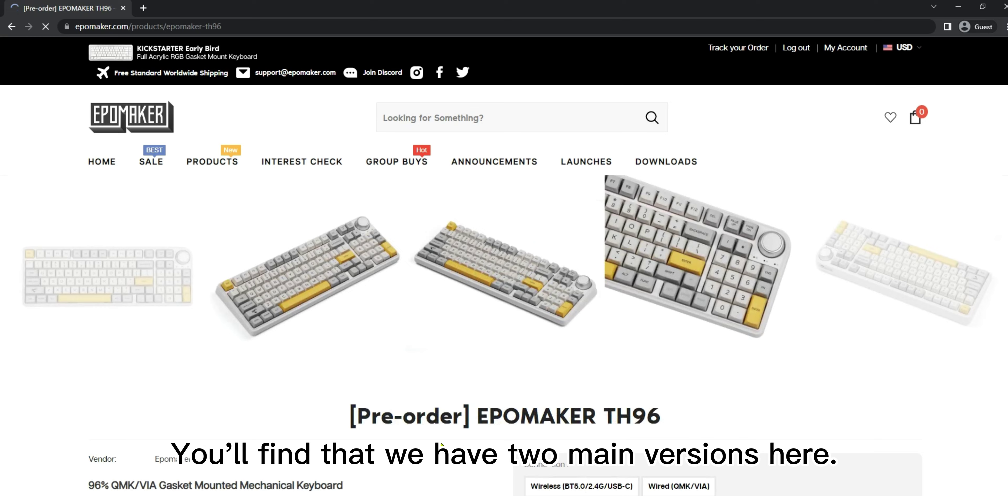
Compare the Wired (QMK/VIA) and wireless versions, settling on the wireless TH96.
scroll(441, 445, "down", 8)
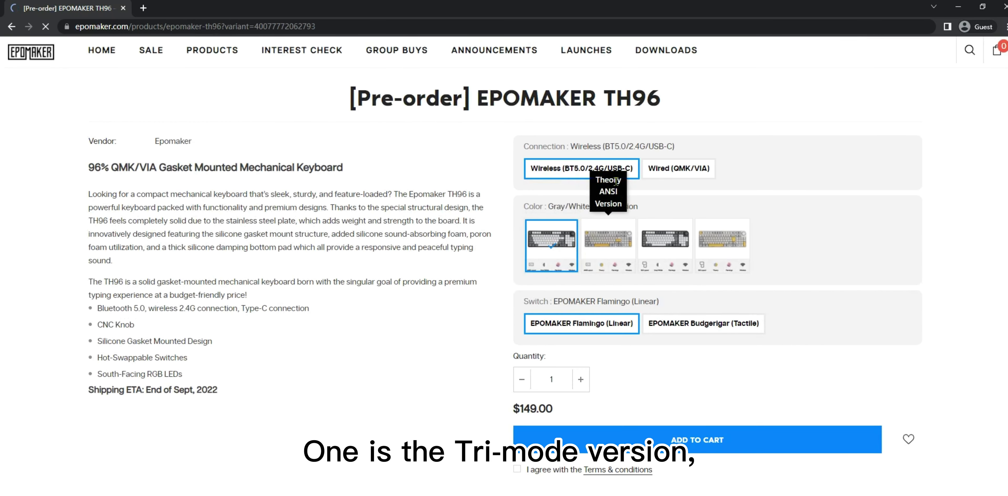
left_click(644, 170)
left_click(596, 170)
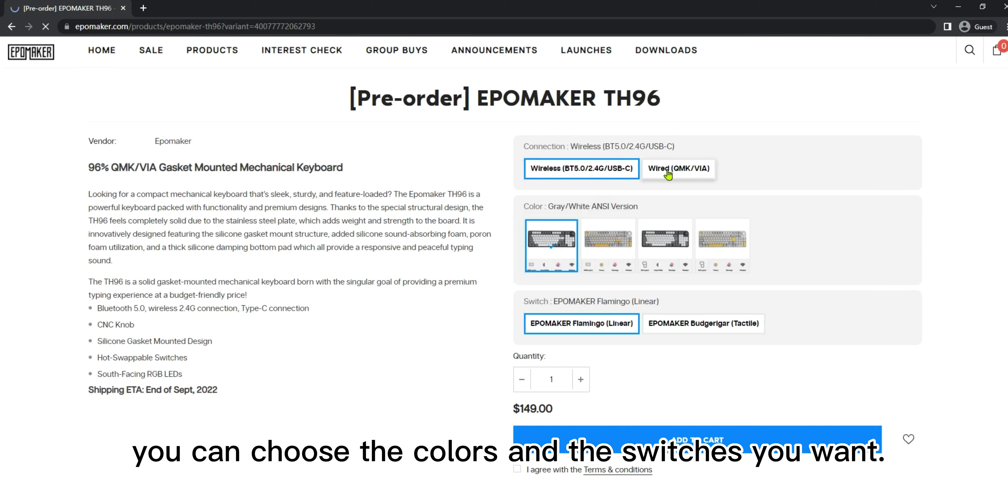
left_click(666, 173)
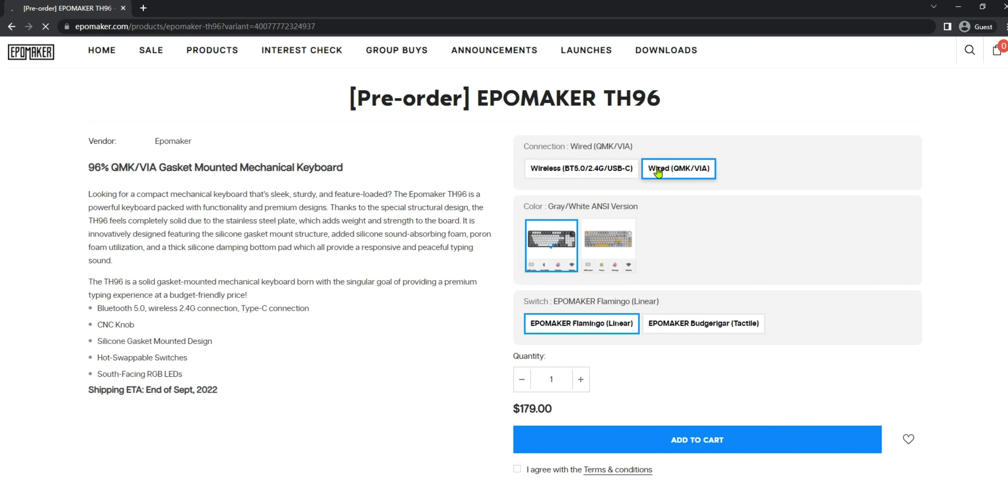
left_click(599, 172)
Choose the Theory colour and EPOMAKER Flamingo (Linear) switches for the TH96.
left_click(667, 245)
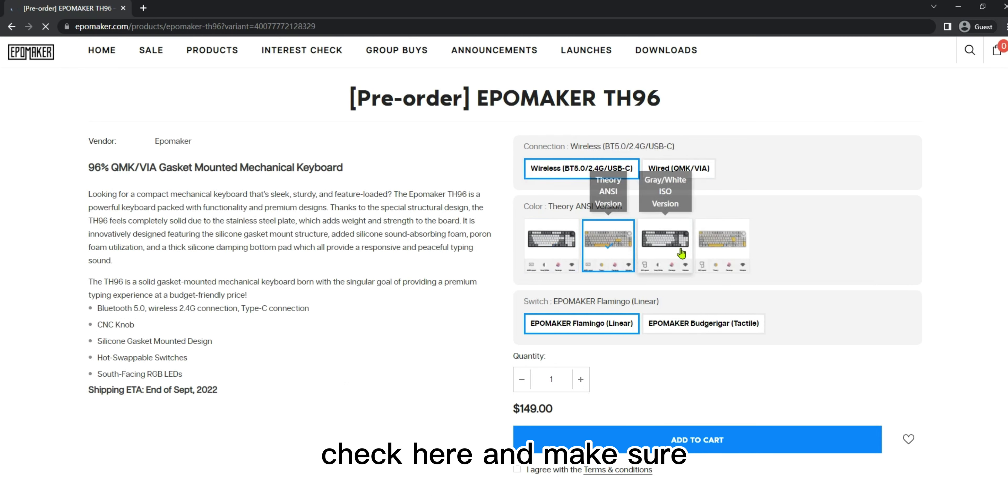
left_click(701, 250)
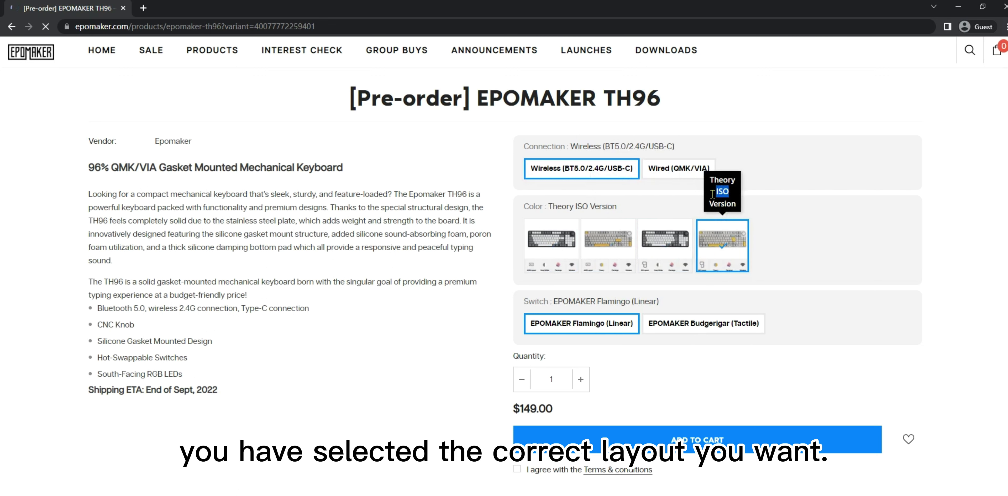
left_click_drag(617, 207, 541, 207)
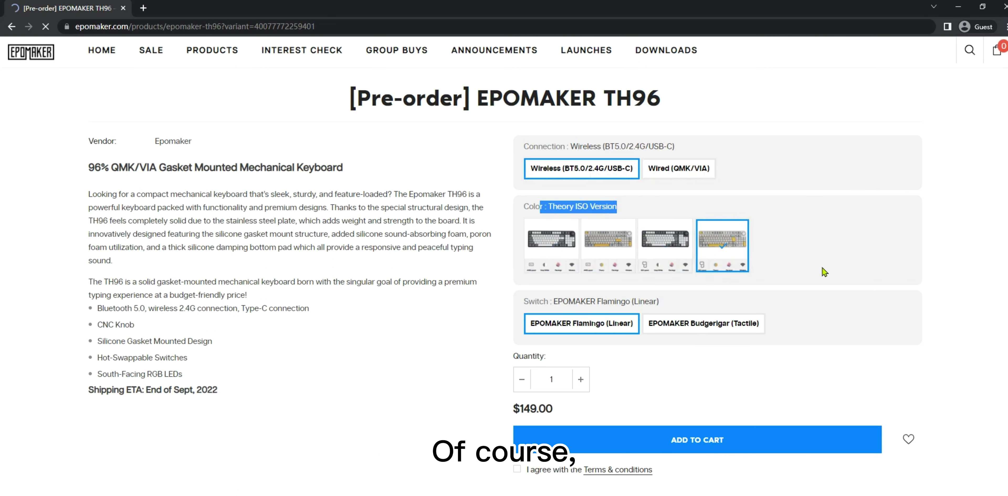
left_click(704, 327)
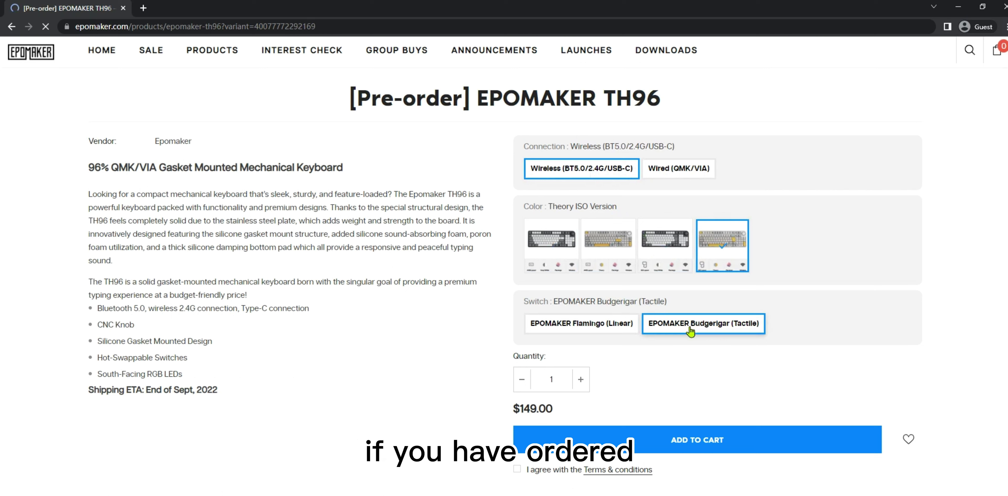
left_click(587, 333)
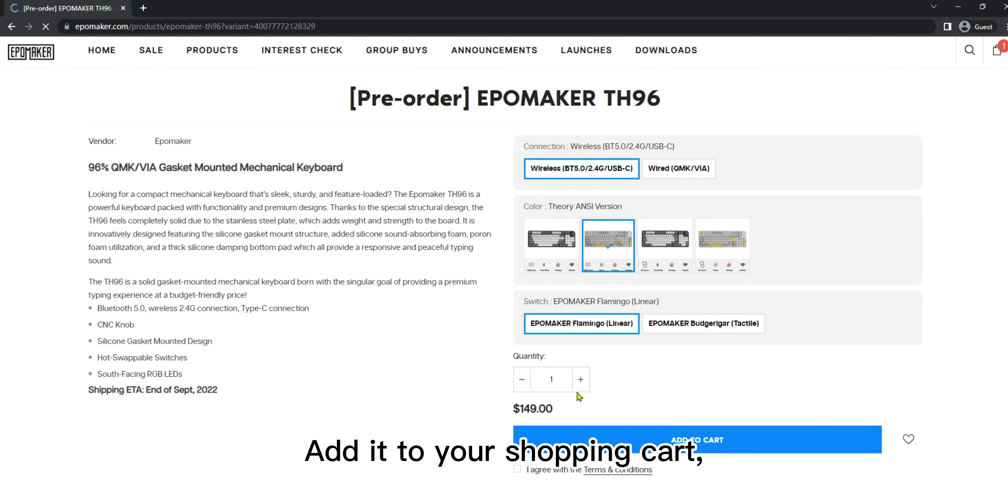
Add the configured TH96 to the cart and remove the extra Theory ISO Version item.
left_click(605, 438)
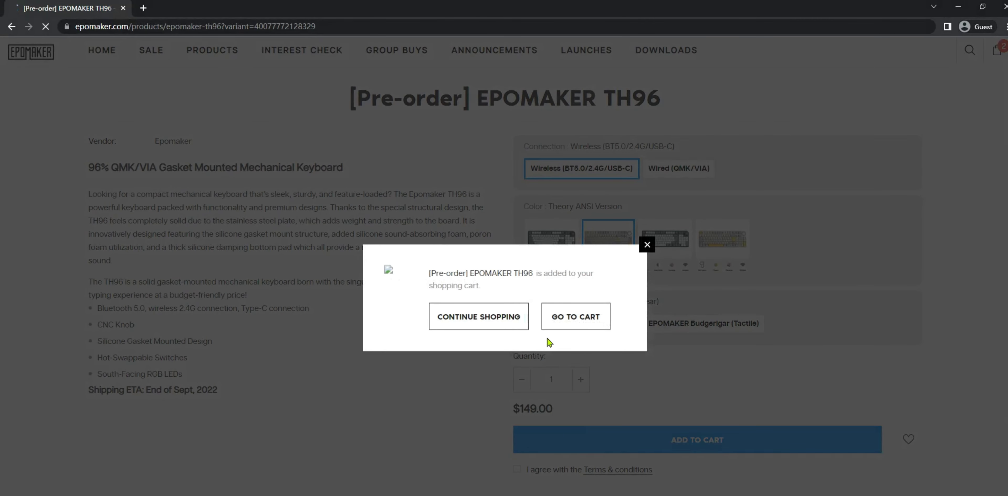
left_click(465, 319)
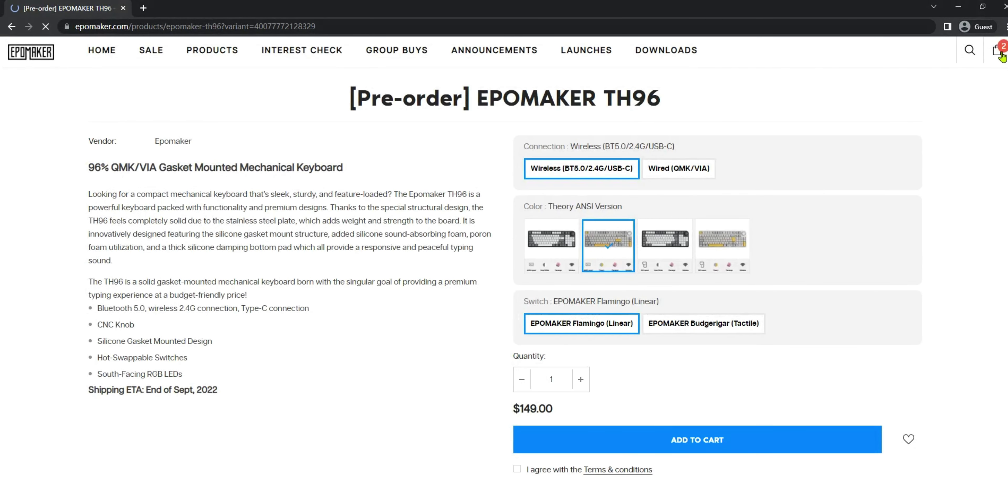
left_click(997, 52)
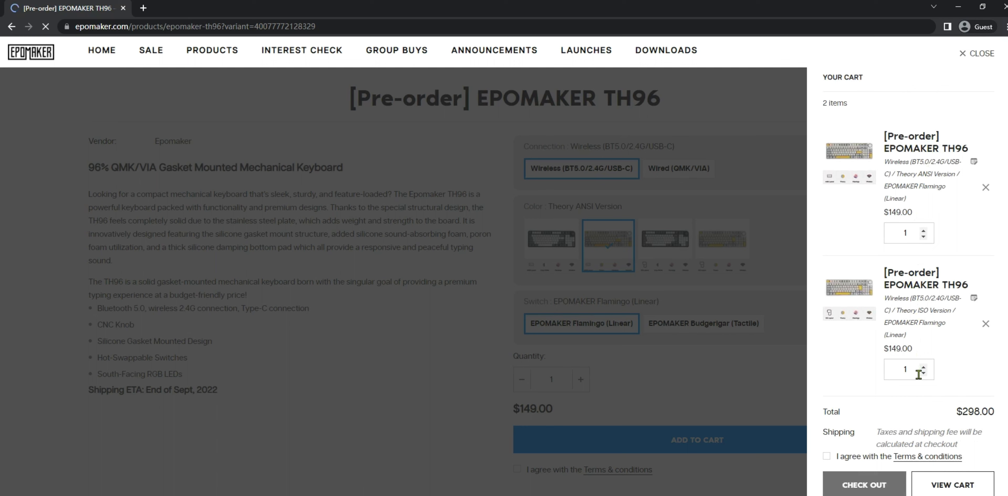
left_click(984, 327)
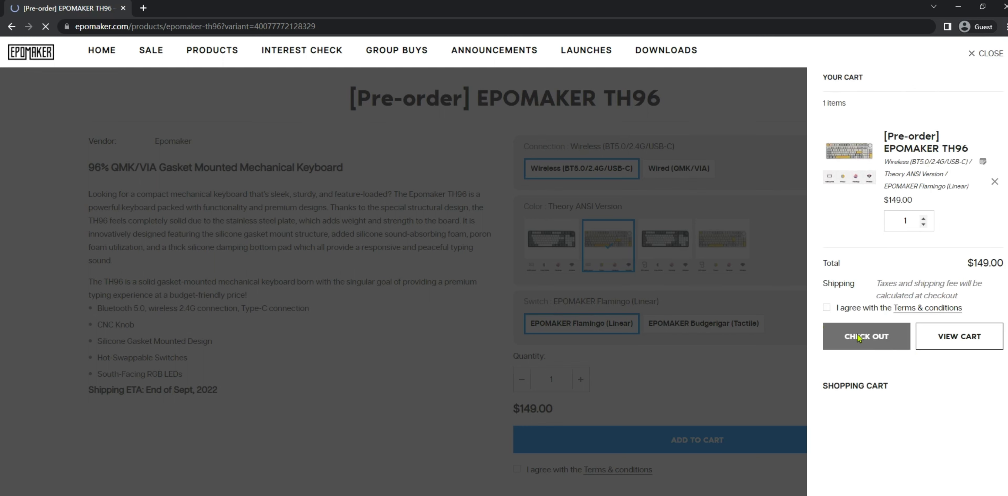
left_click(984, 52)
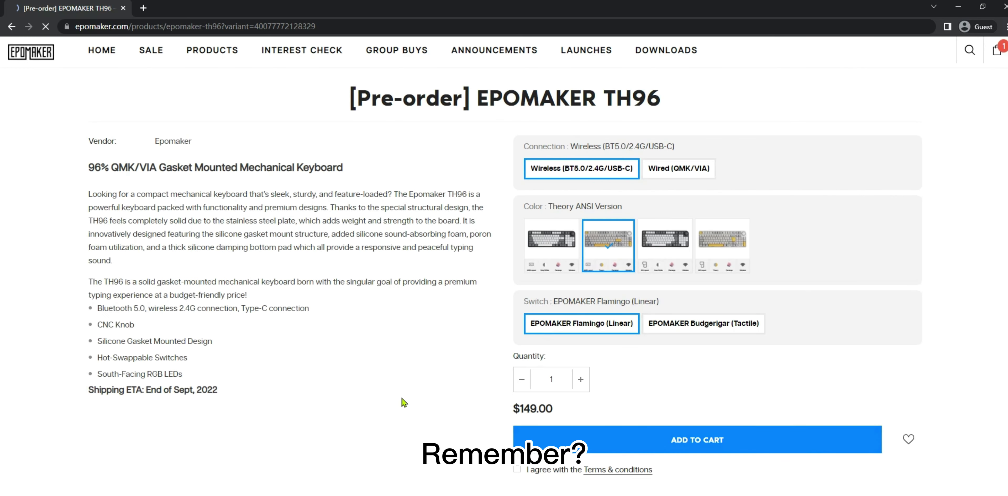
Scroll to the Kickstarter add-ons and add the Epomaker Budgerigar Switch Set to the cart.
scroll(505, 274, "down", 10)
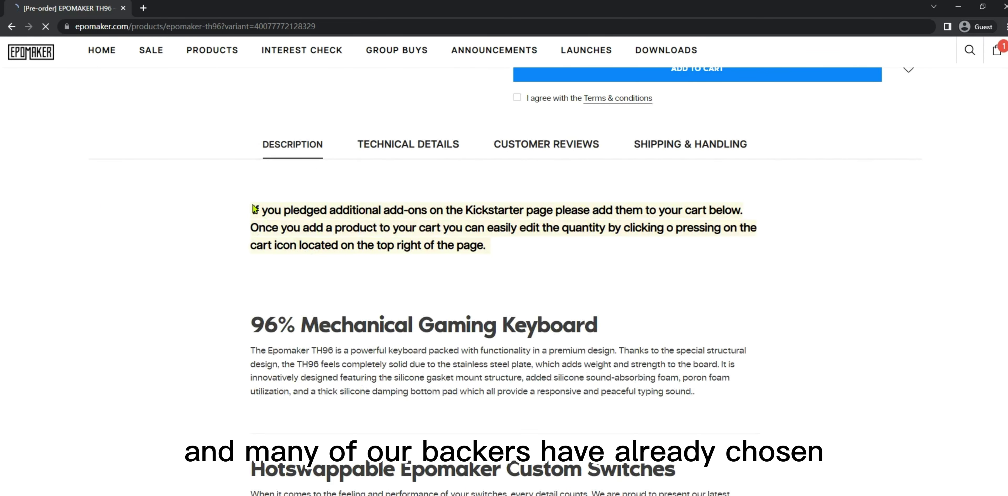
left_click_drag(254, 210, 747, 218)
scroll(704, 295, "down", 20)
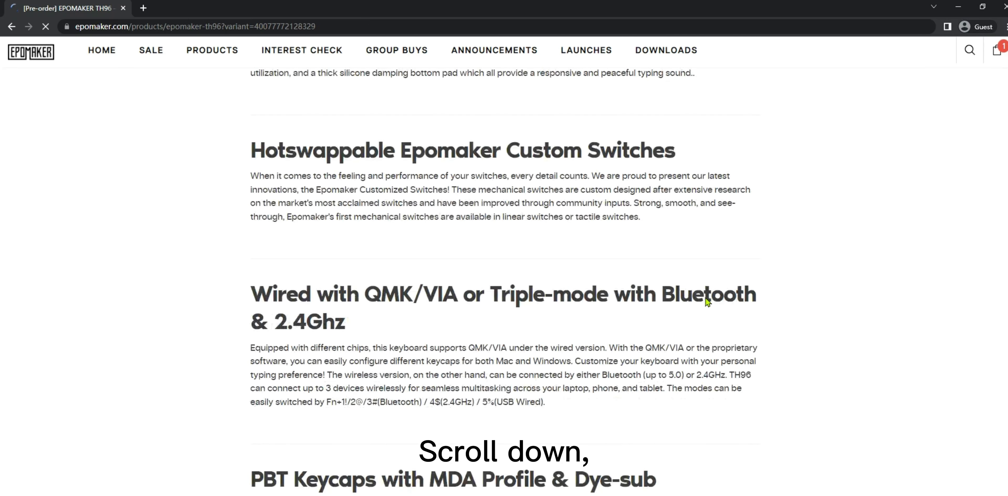
scroll(707, 302, "down", 15)
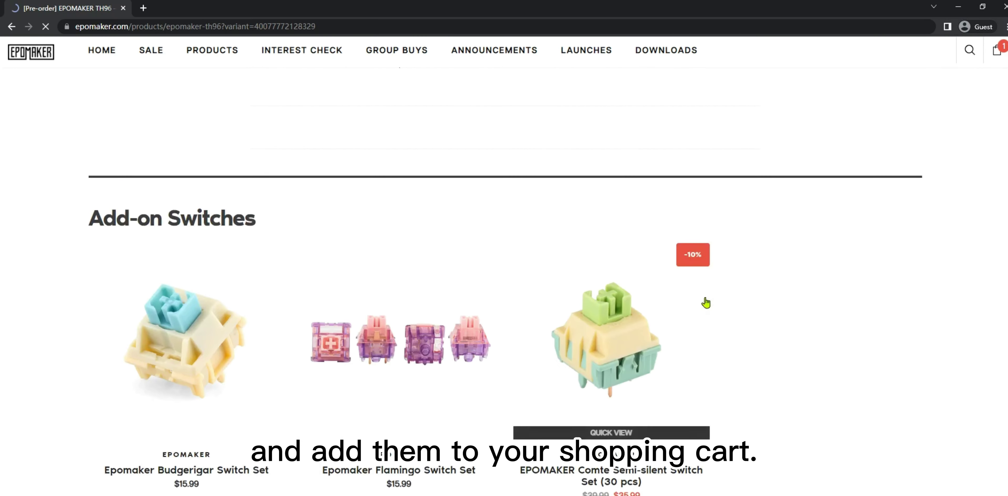
scroll(903, 313, "down", 15)
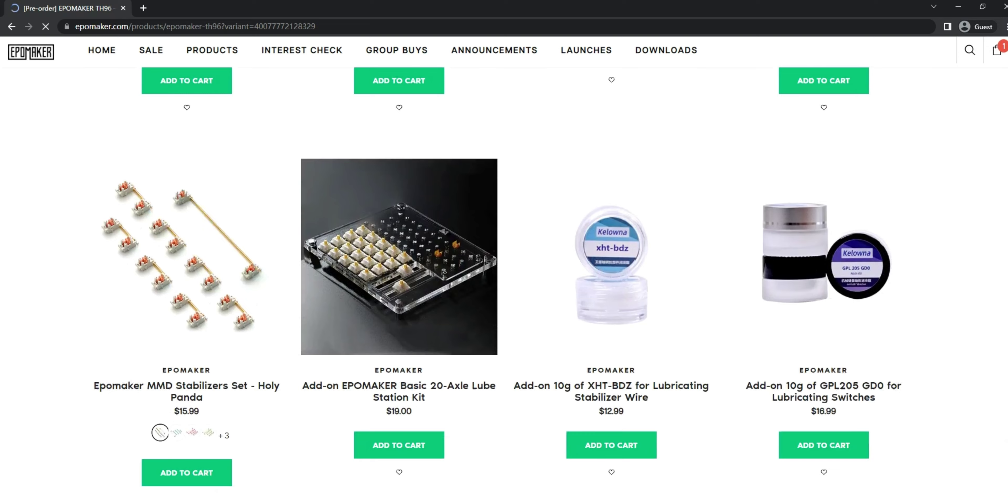
scroll(1000, 324, "up", 15)
left_click(187, 414)
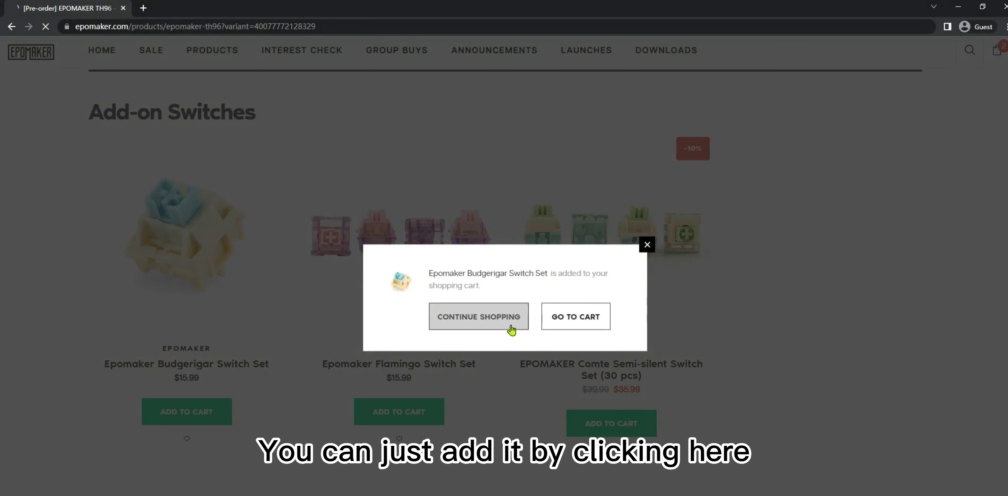
left_click(507, 325)
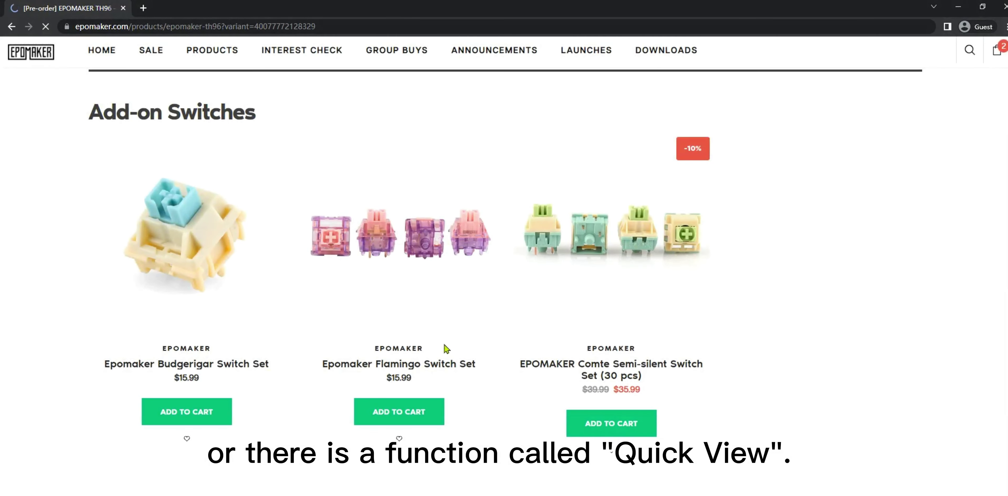
Quick-view the Budgerigar Switch Set, trying quantity 2 and back to 1, then close it.
mouse_move(209, 286)
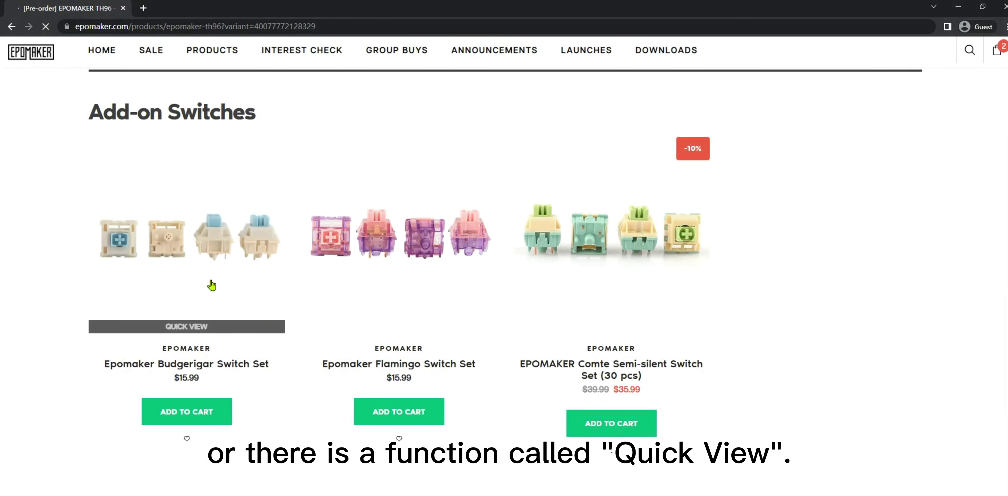
left_click(178, 328)
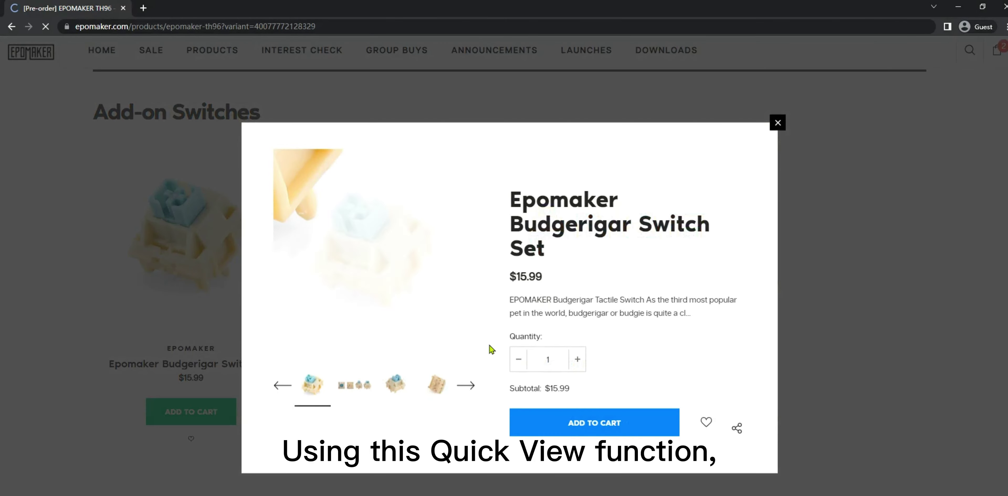
left_click(571, 359)
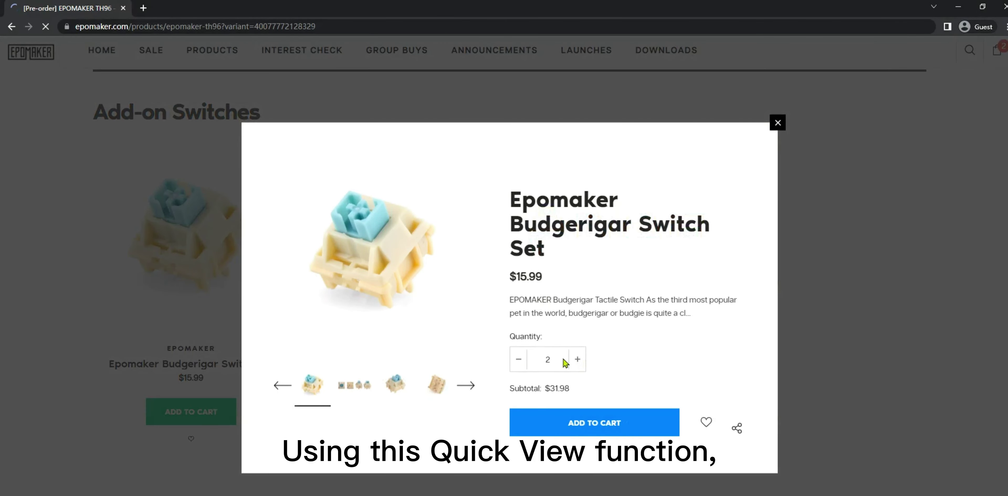
left_click(516, 361)
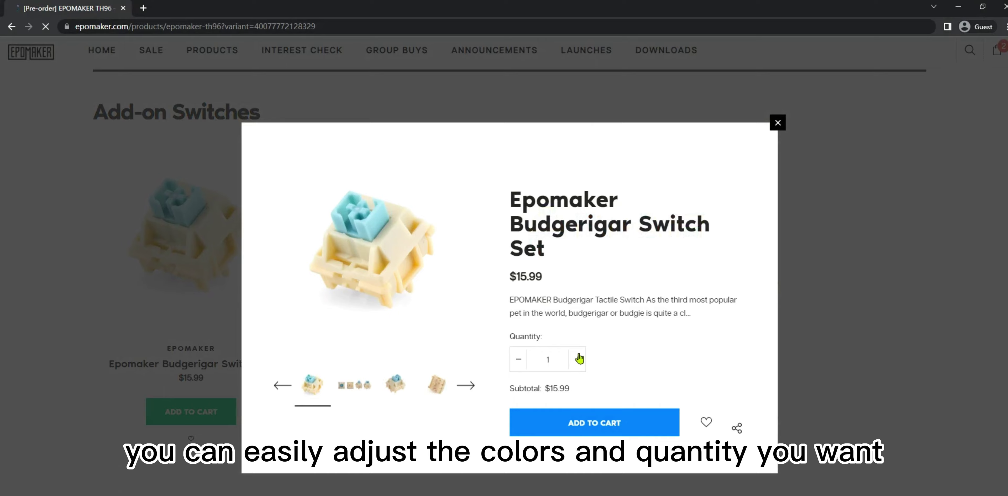
left_click(777, 122)
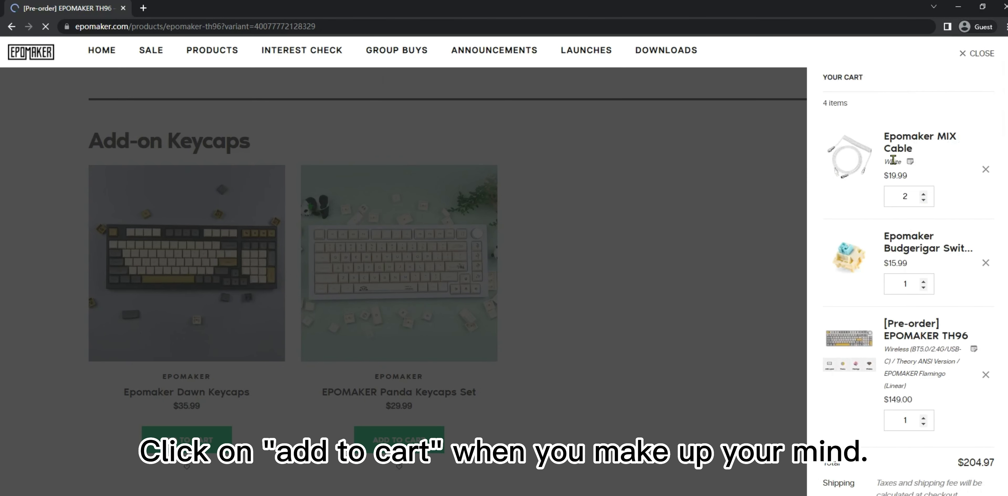
scroll(893, 290, "down", 2)
Accept the terms and conditions, go to checkout, and confirm the account's contact e-mail.
left_click(827, 401)
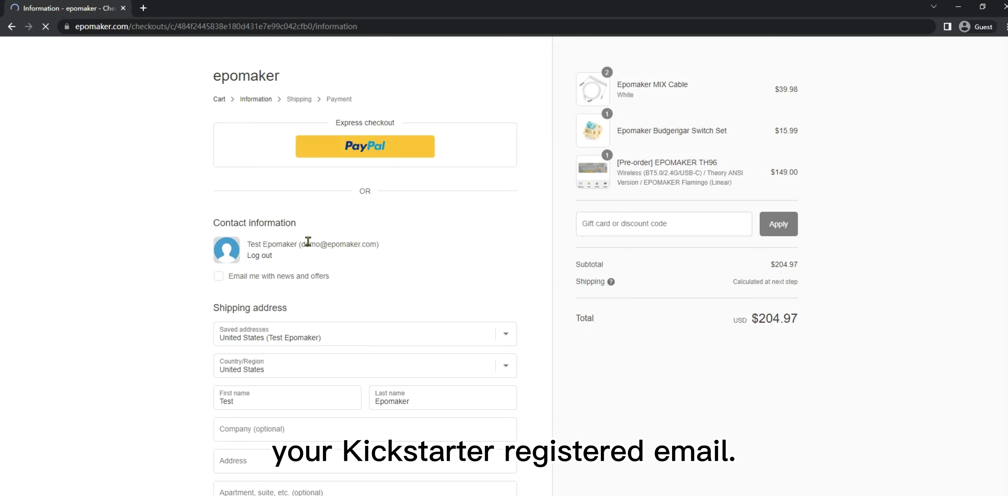
left_click_drag(299, 243, 377, 244)
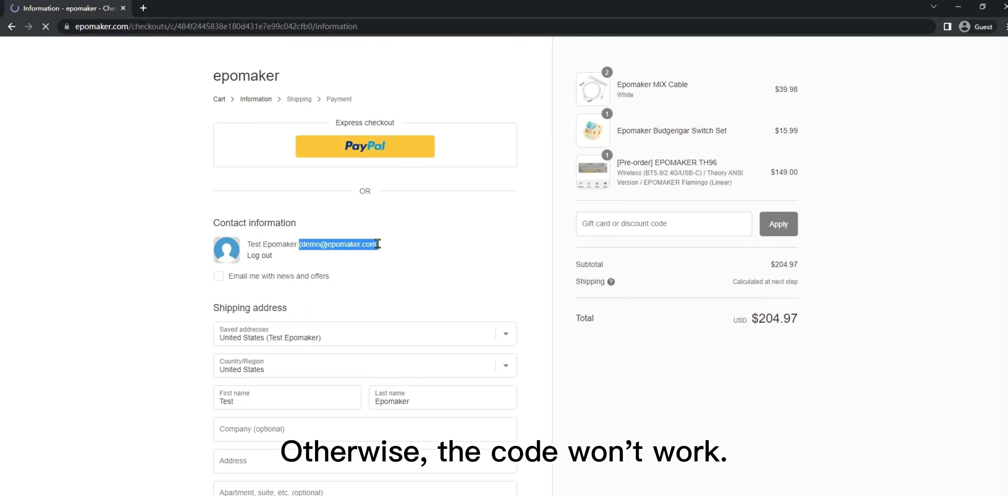
left_click(407, 268)
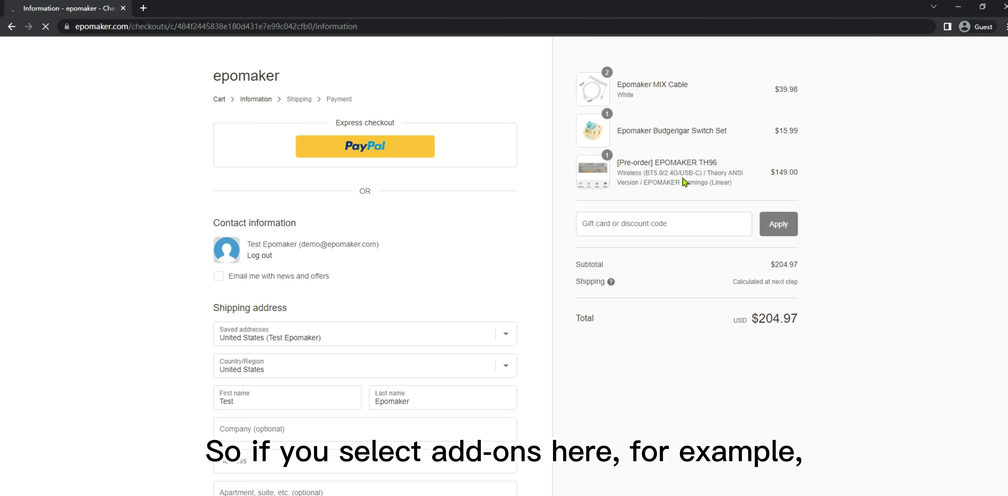
Apply the Kickstarter voucher code EPOMAKERTEST2 in the checkout discount field.
left_click(617, 228)
type("E")
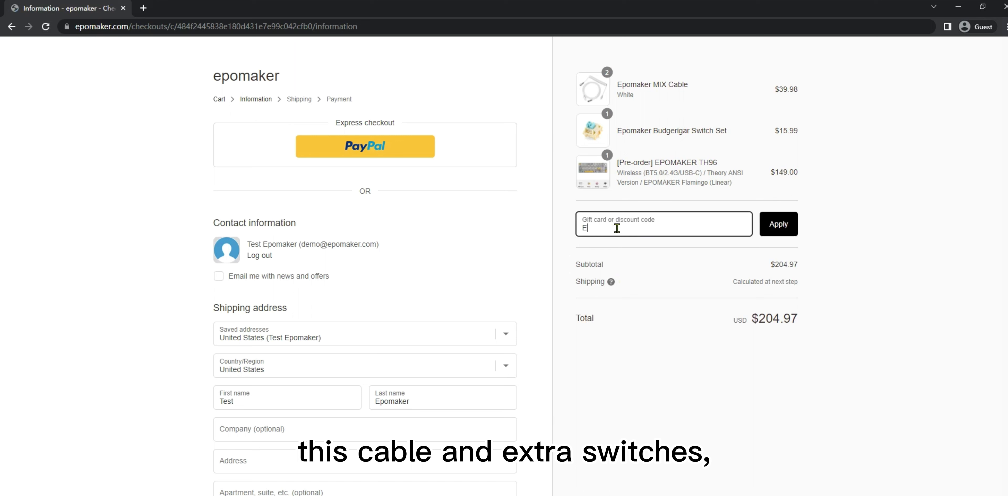
type("POMAKERTEST2")
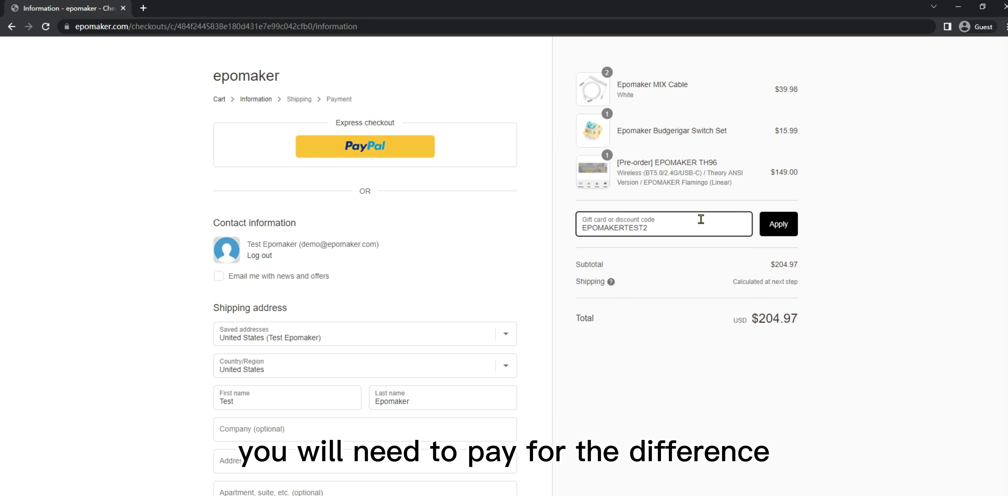
left_click(778, 230)
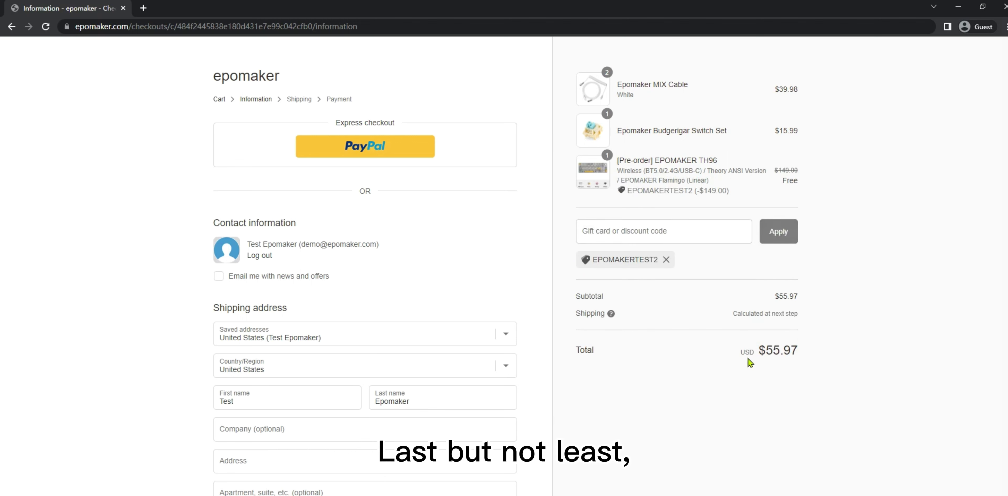
Check the free TH96, $55.97 subtotal, $39.98 cables and $15.99 switches, then remove EPOMAKERTEST2.
left_click_drag(755, 170, 820, 171)
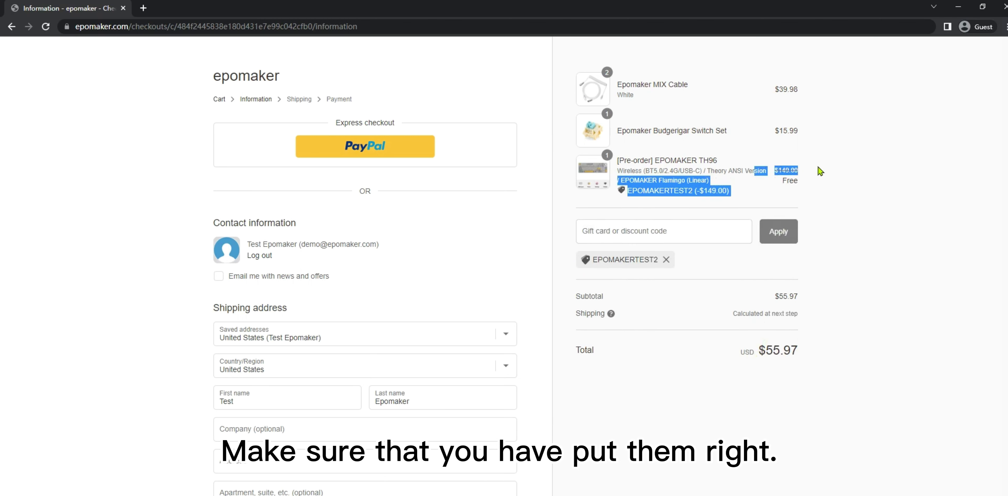
left_click(821, 171)
left_click_drag(767, 302, 824, 300)
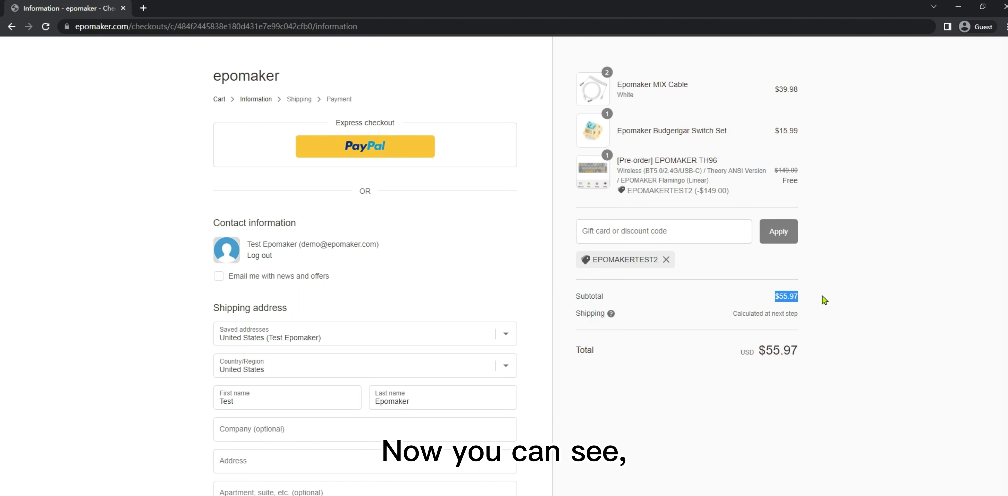
left_click(824, 299)
left_click_drag(770, 89, 805, 99)
left_click_drag(770, 129, 805, 133)
left_click(806, 134)
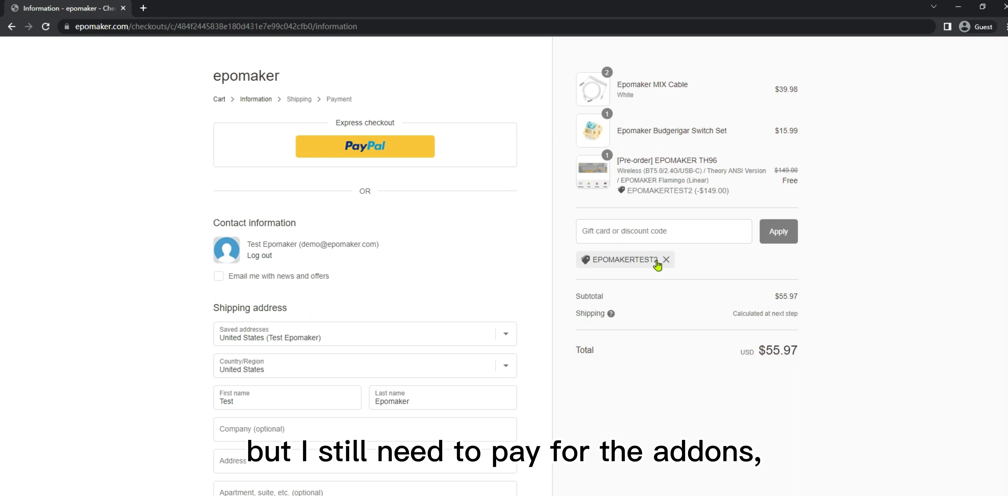
left_click(665, 261)
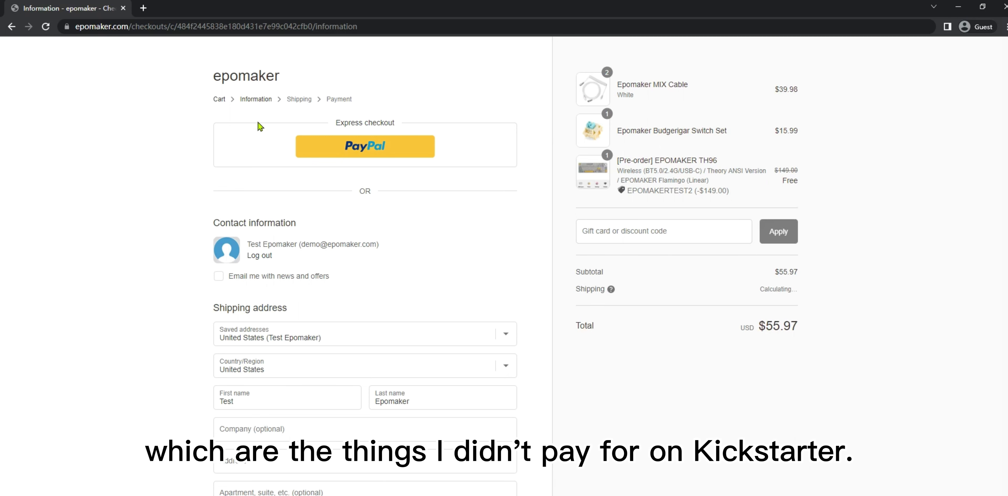
Back in the cart, remove the Budgerigar Switch Set and MIX Cable, then accept the terms.
left_click(218, 99)
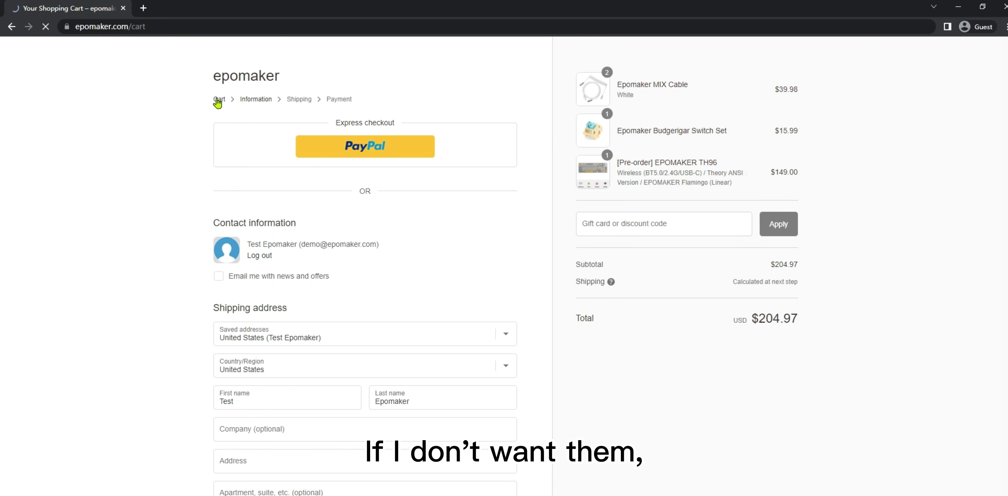
scroll(681, 416, "down", 4)
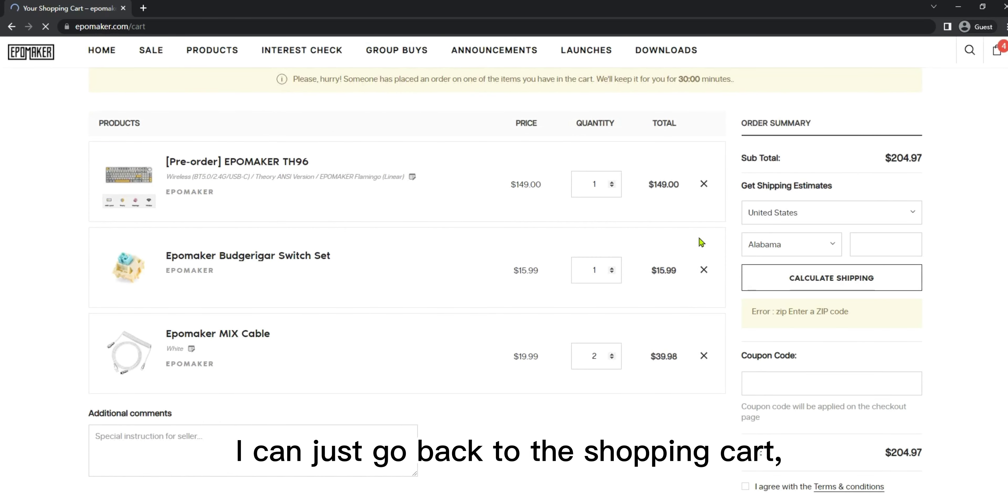
left_click(704, 270)
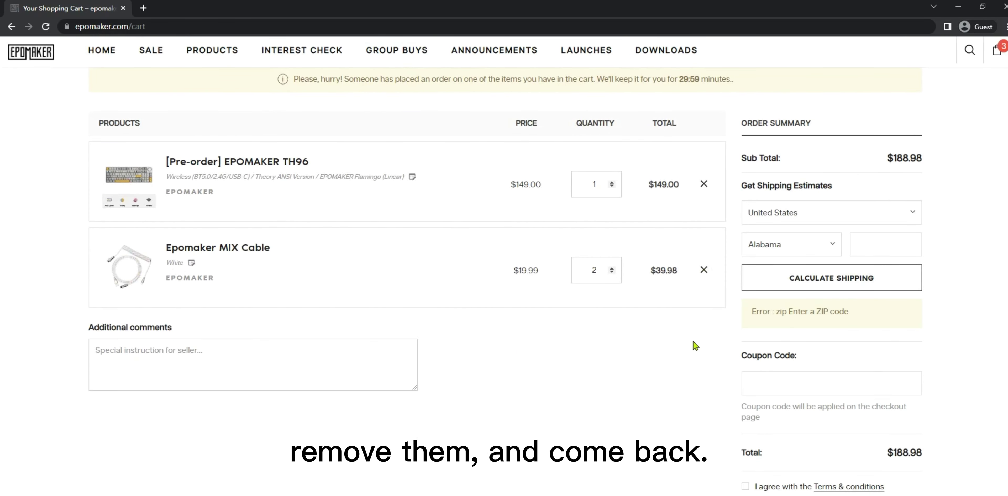
left_click(704, 270)
scroll(745, 427, "down", 3)
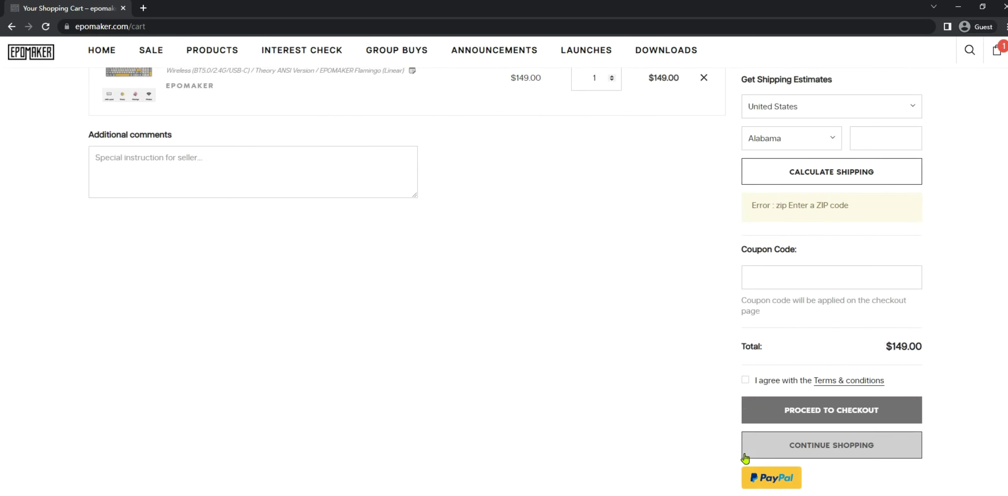
left_click(745, 380)
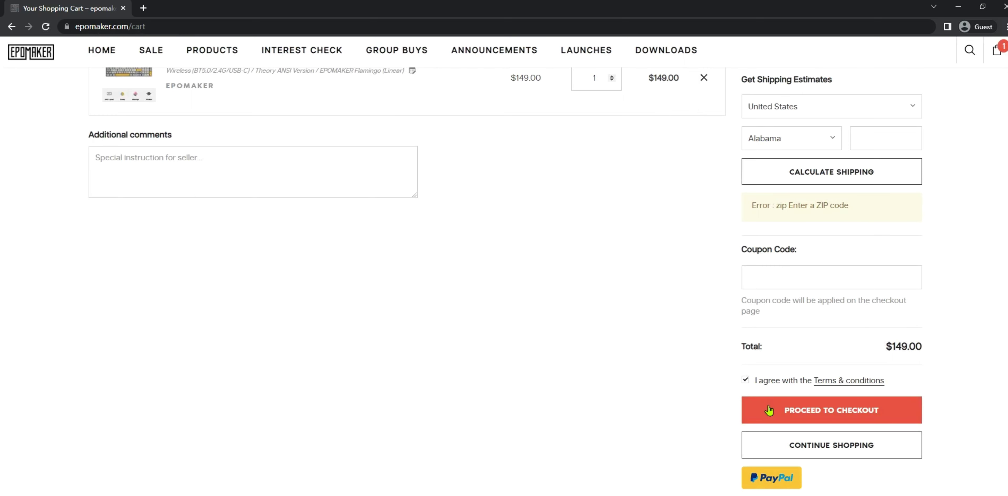
Check out the lone TH96, confirming the Free item and $0.00 total, and continue to shipping.
left_click(764, 410)
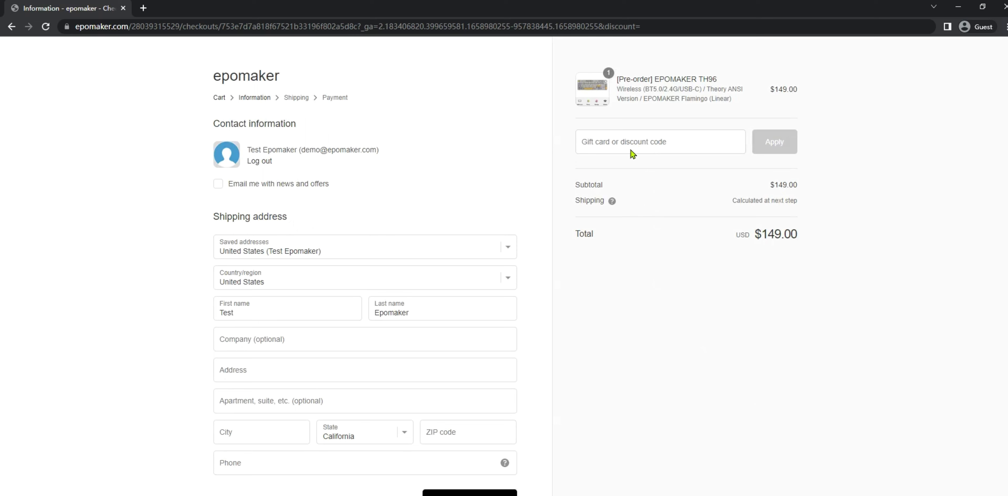
left_click_drag(761, 265, 810, 277)
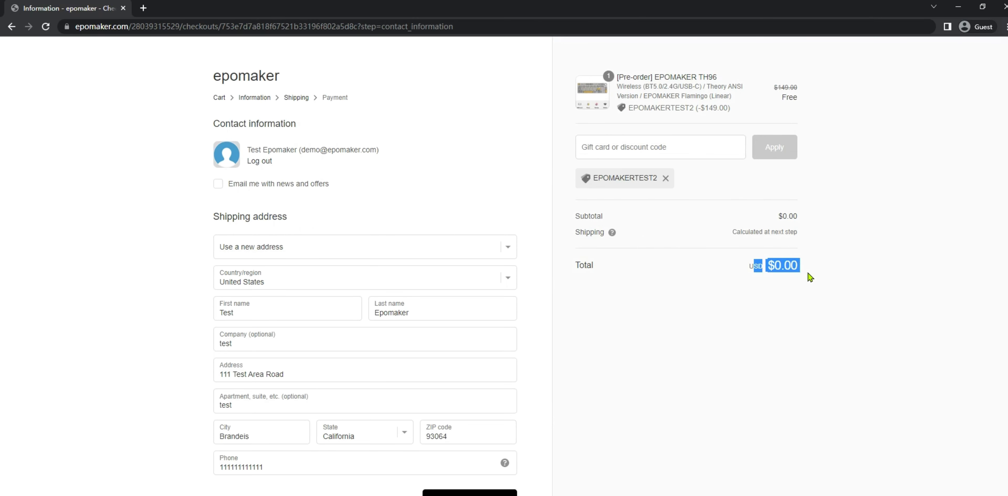
left_click_drag(808, 98, 775, 99)
left_click(774, 99)
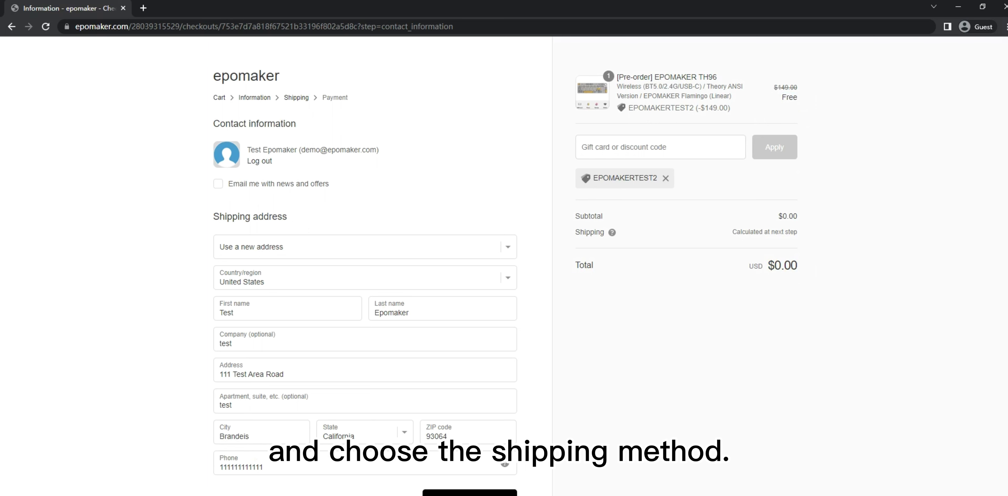
left_click(469, 493)
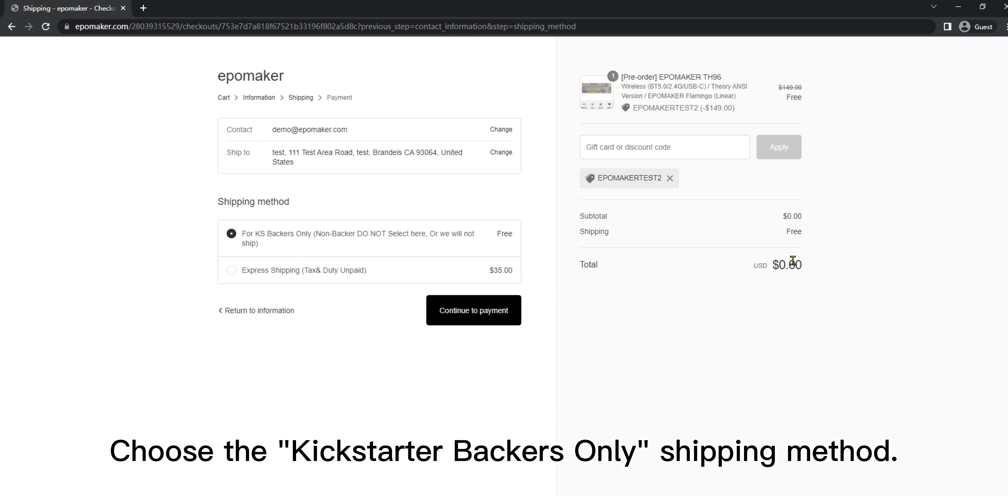
Continue to payment, complete the free order, and note the order number on the confirmation.
left_click(493, 311)
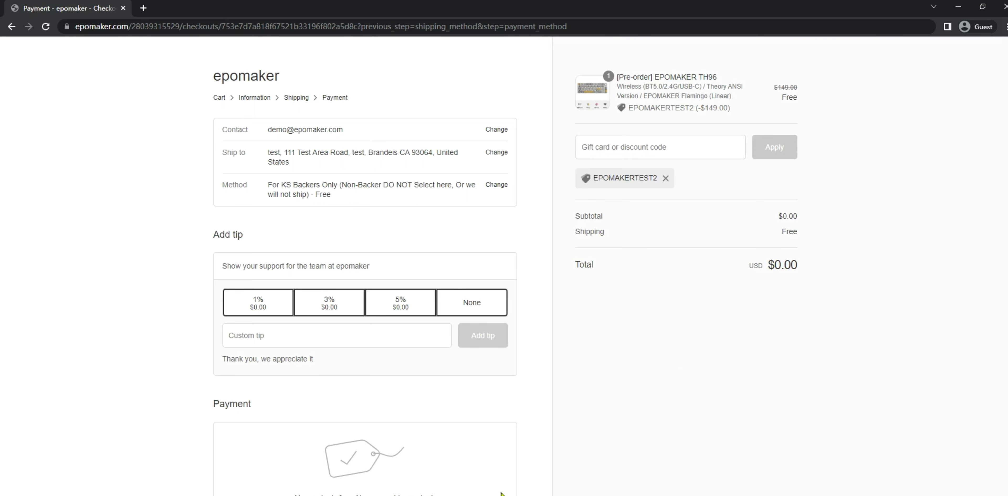
scroll(502, 493, "down", 5)
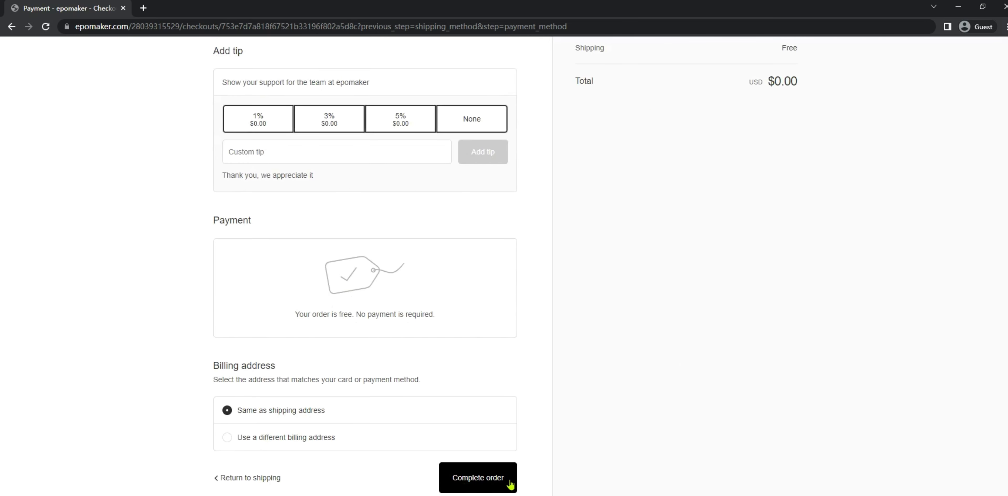
scroll(610, 470, "up", 5)
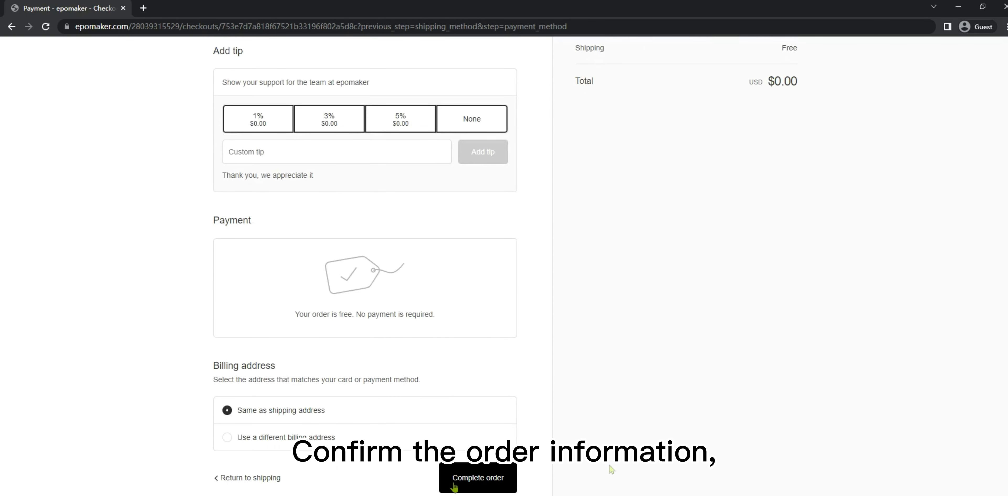
left_click(454, 485)
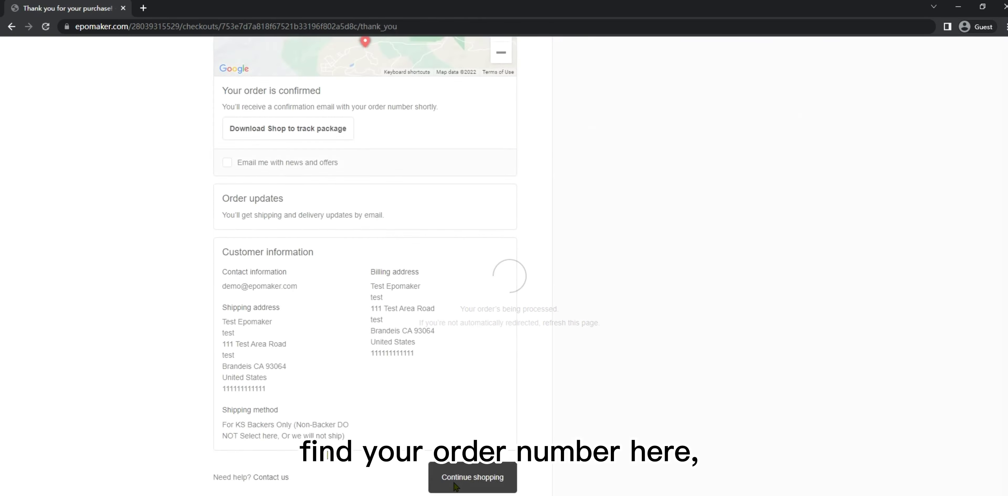
scroll(338, 423, "up", 5)
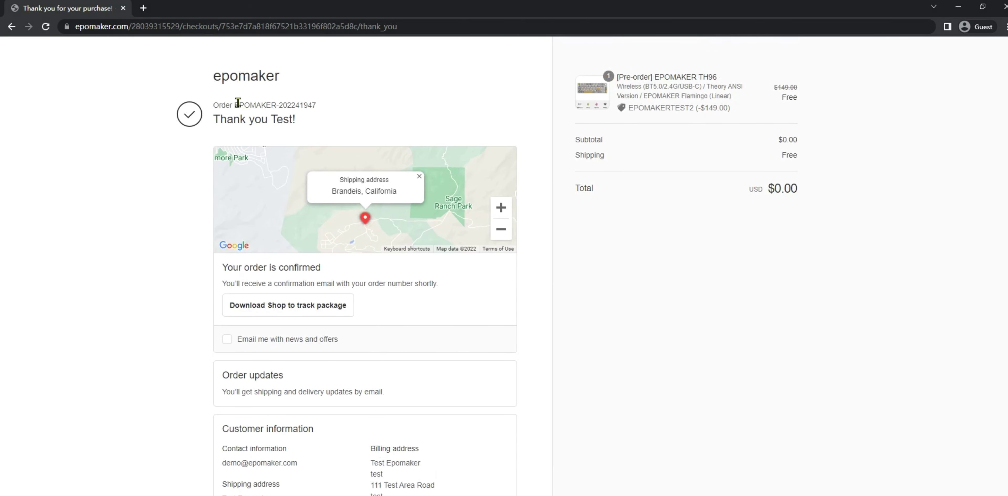
left_click_drag(237, 102, 316, 104)
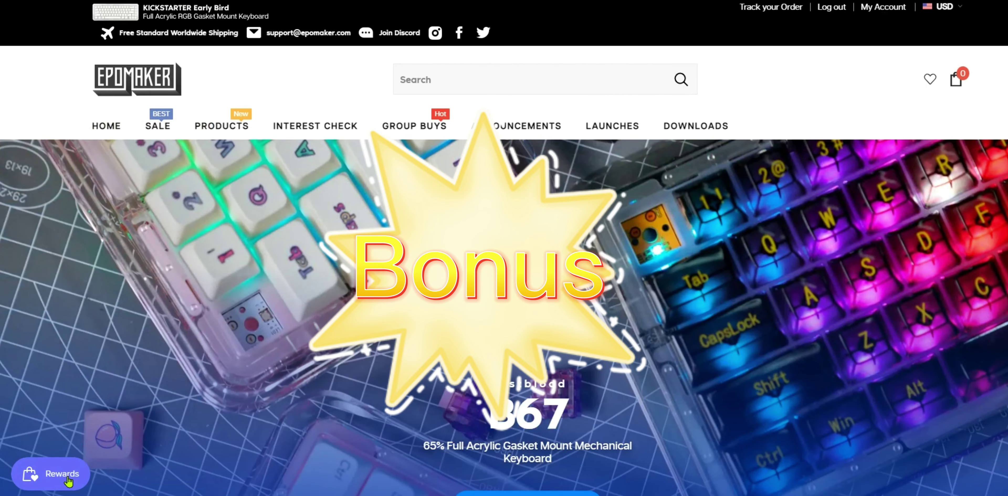
left_click(62, 494)
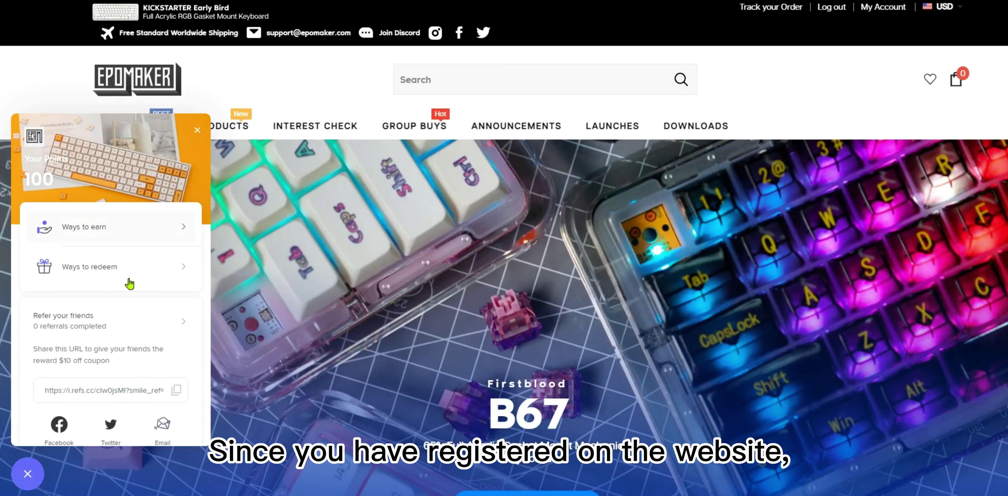
left_click(87, 220)
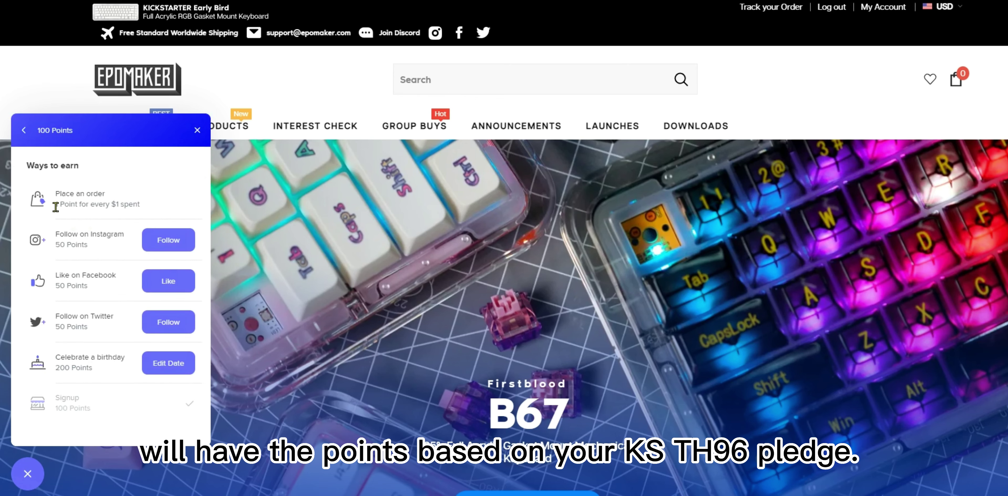
left_click_drag(55, 207, 158, 208)
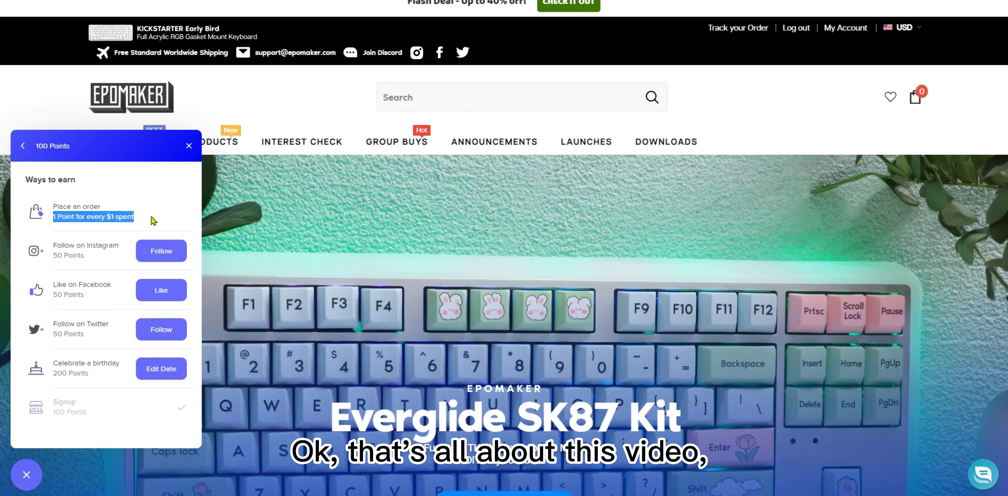
left_click(137, 230)
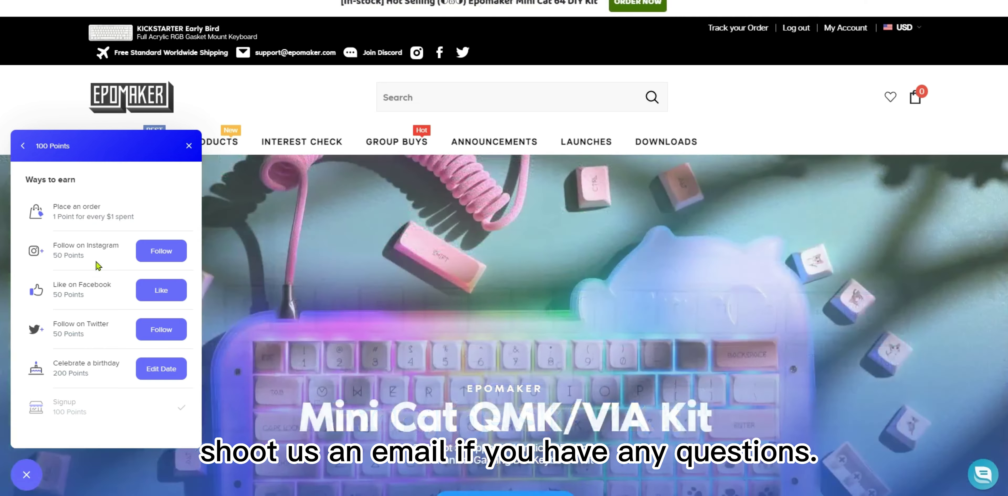
left_click(22, 146)
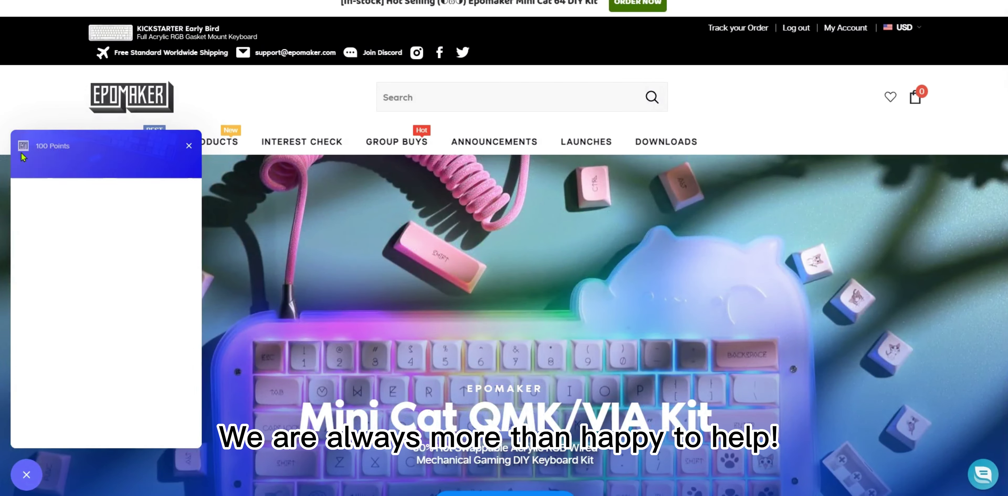
left_click(27, 475)
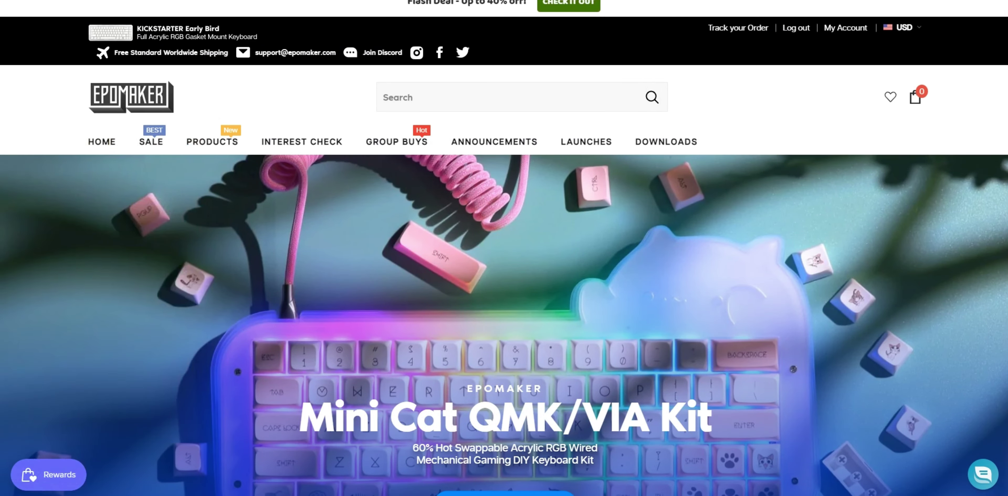